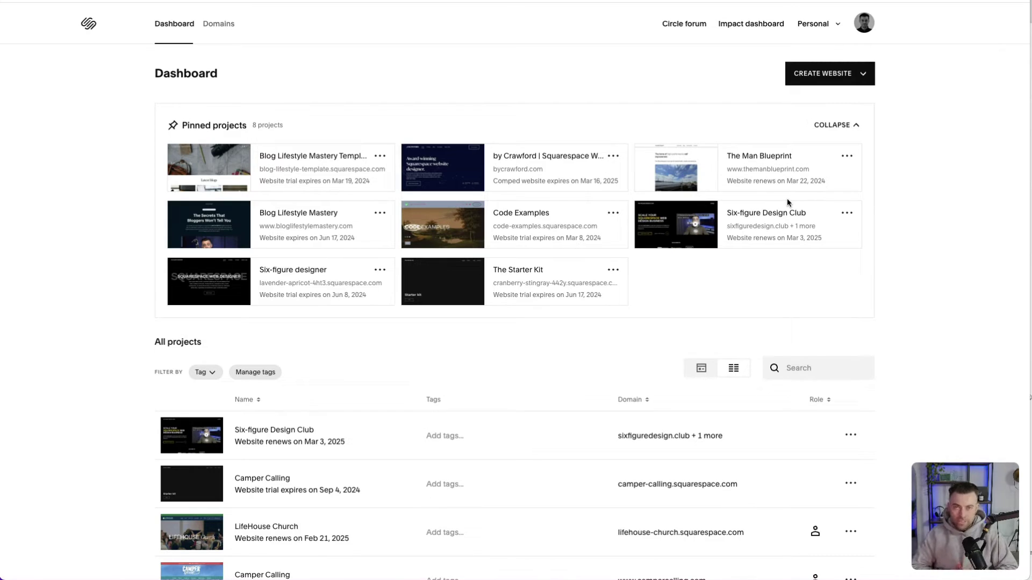
- Open the account Profile settings and view the profile photo Edit options
click(872, 28)
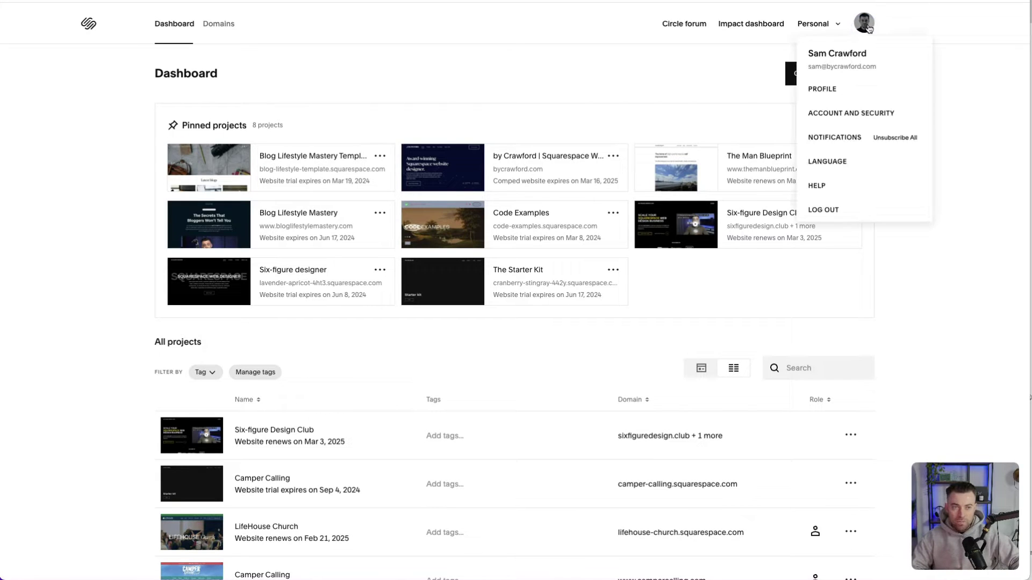
click(837, 89)
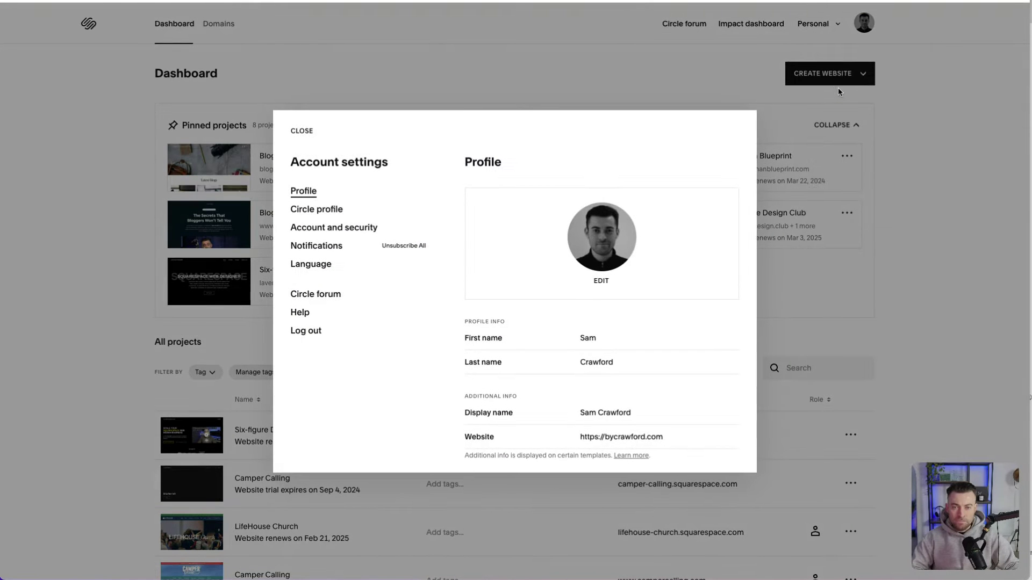
click(605, 281)
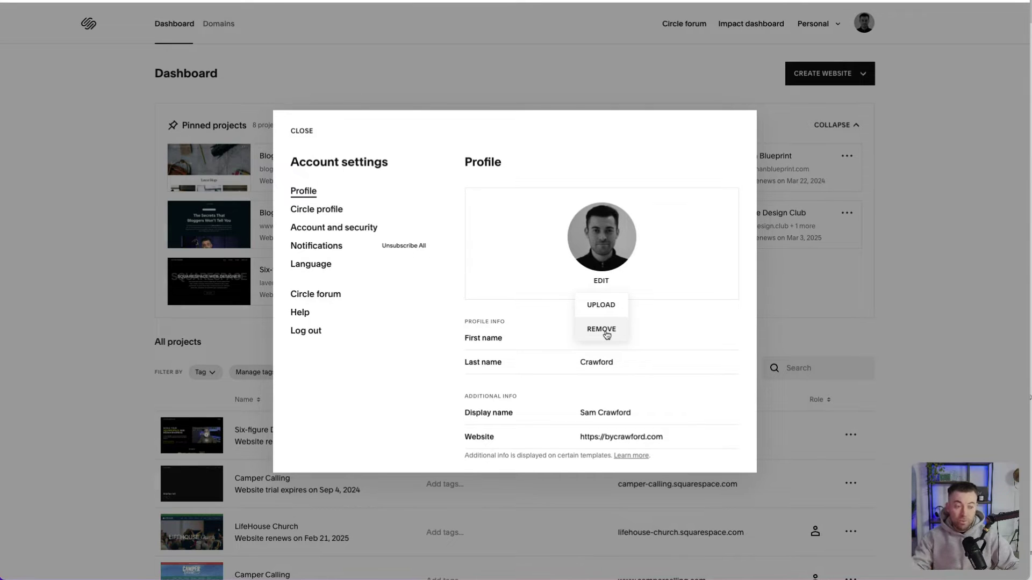
- Review the first name, website URL and bio fields, then close Account settings
click(679, 334)
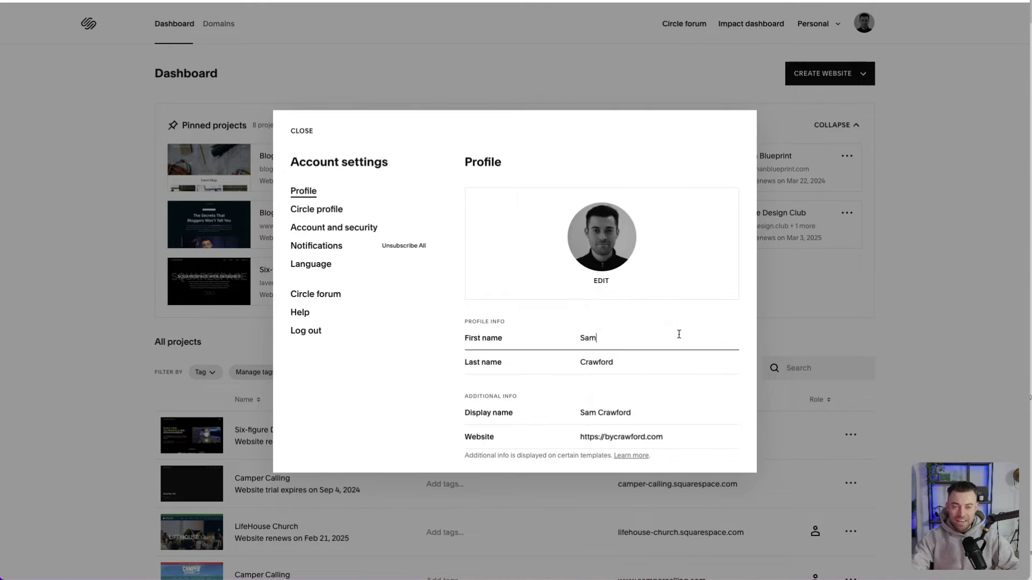
scroll(602, 343, down, 3)
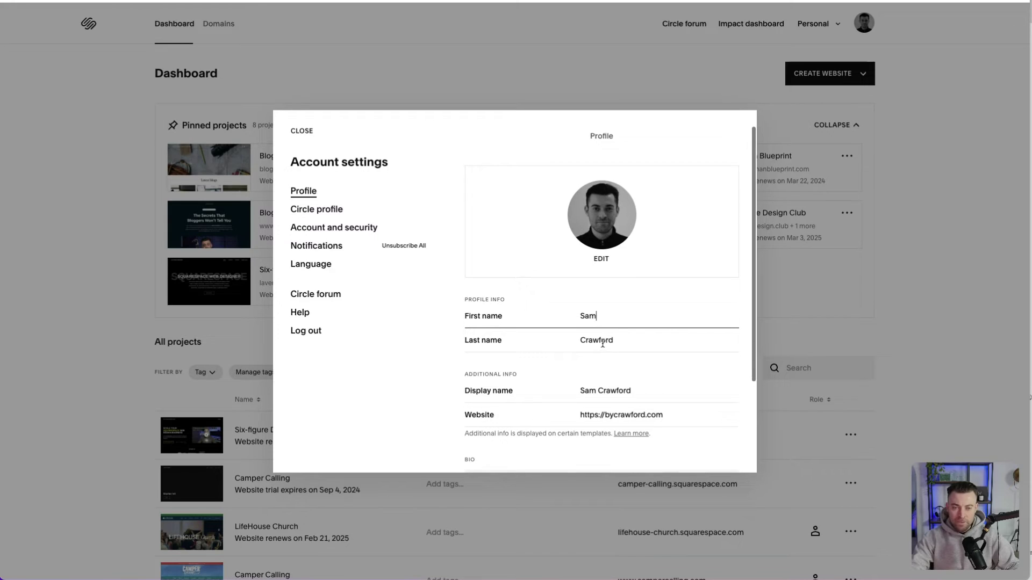
scroll(600, 339, down, 1)
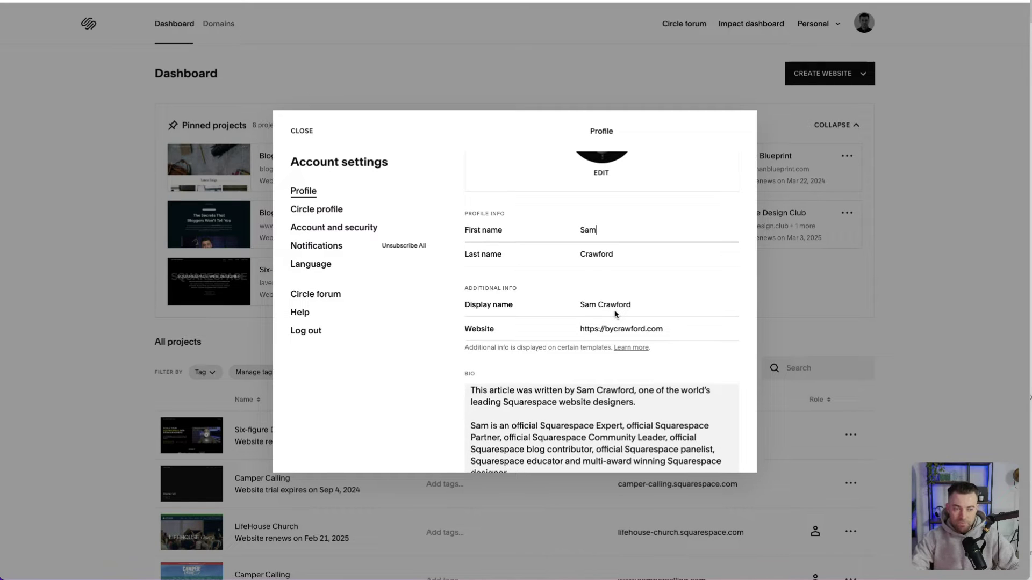
click(670, 330)
triple_click(670, 330)
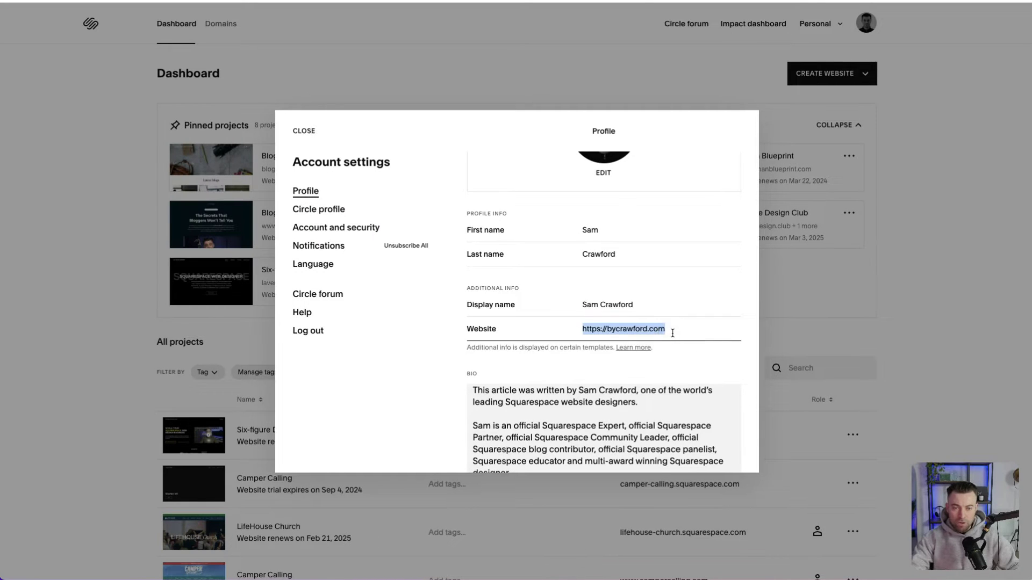
scroll(661, 371, down, 3)
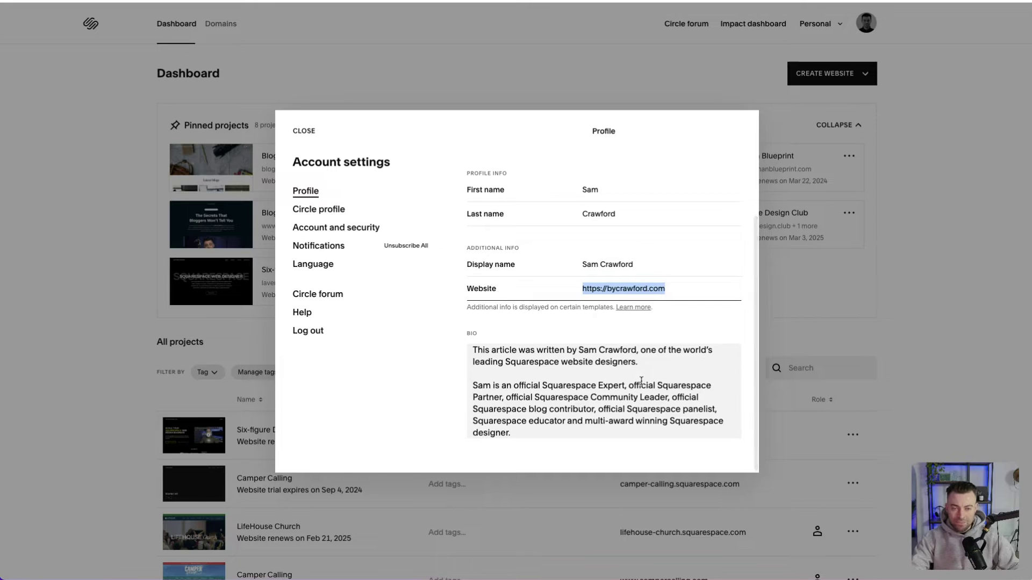
double_click(539, 363)
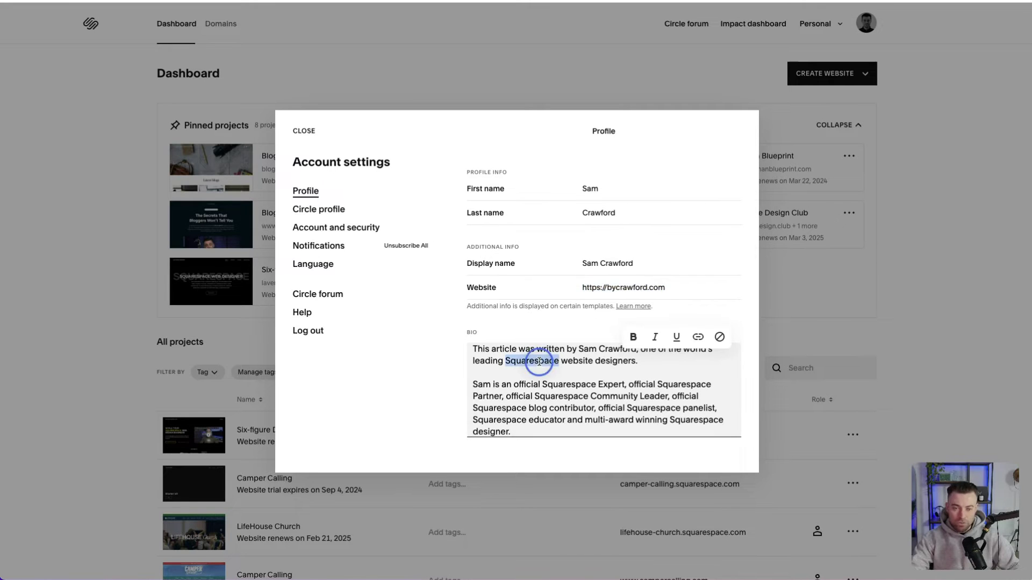
triple_click(540, 363)
drag(532, 432, 483, 354)
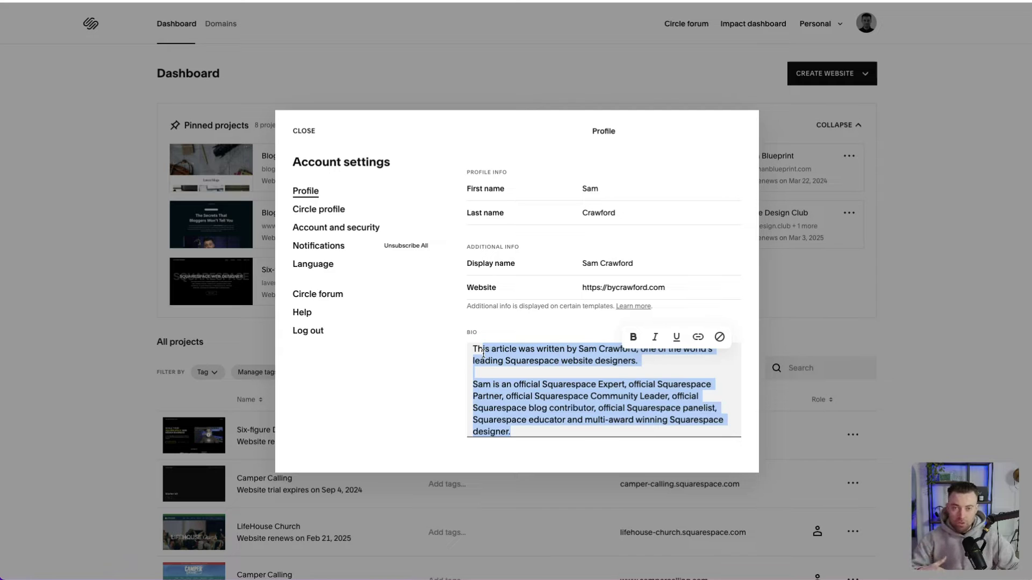
click(304, 131)
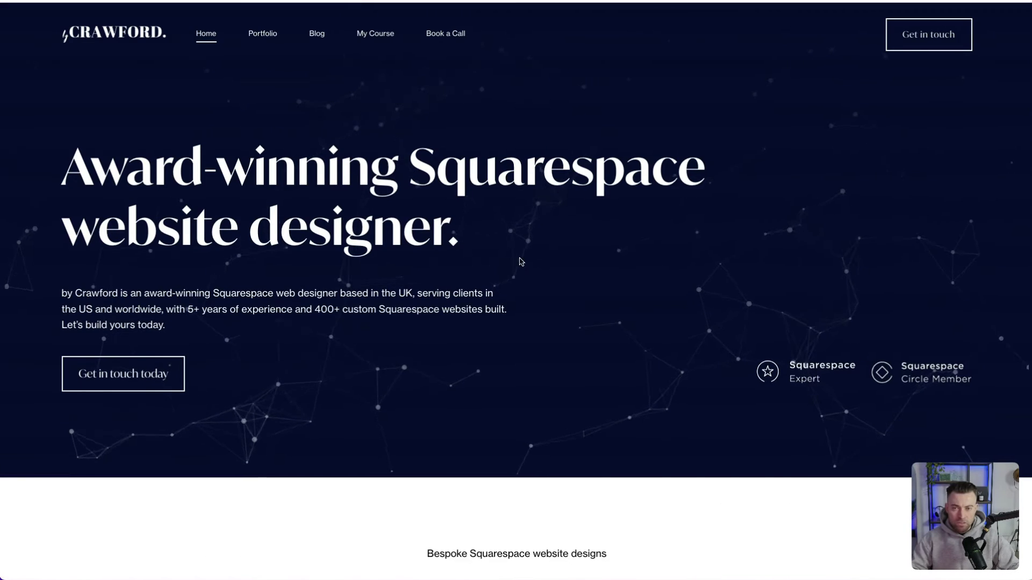
- From the Blog, open 'Add Business Information to Squarespace Website' and highlight its author bio
click(317, 38)
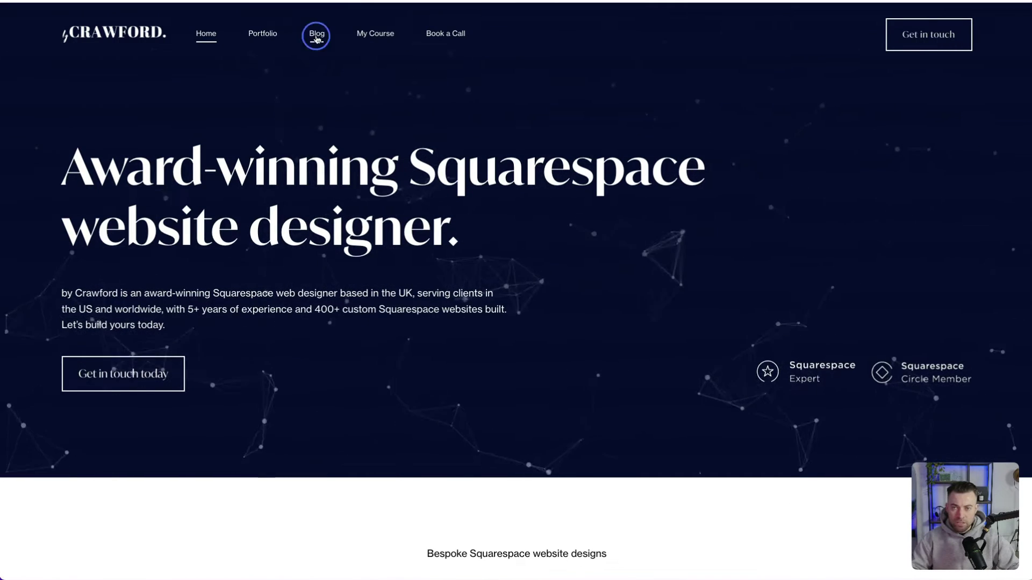
scroll(338, 247, down, 3)
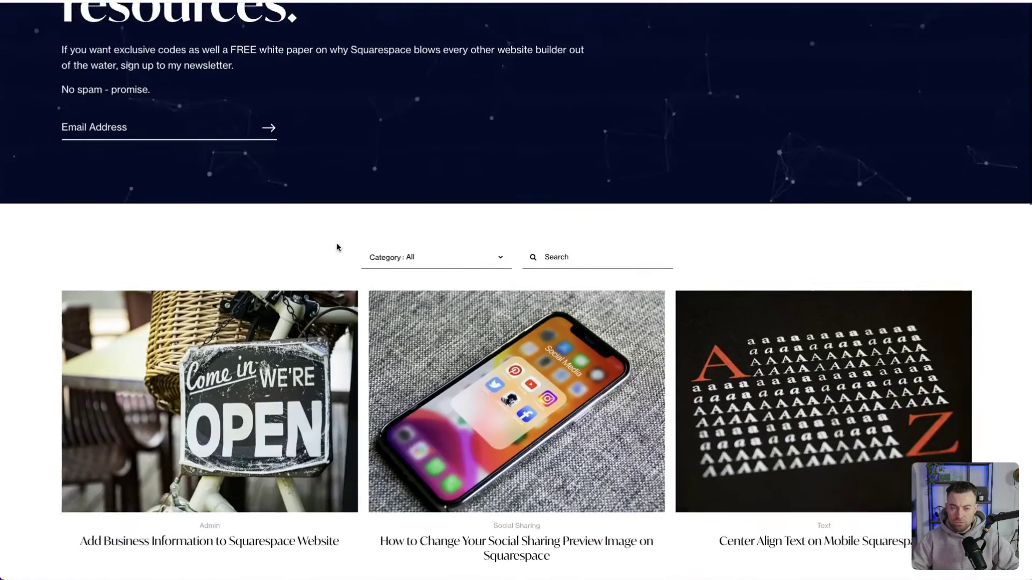
scroll(337, 248, down, 4)
click(338, 247)
scroll(389, 230, down, 4)
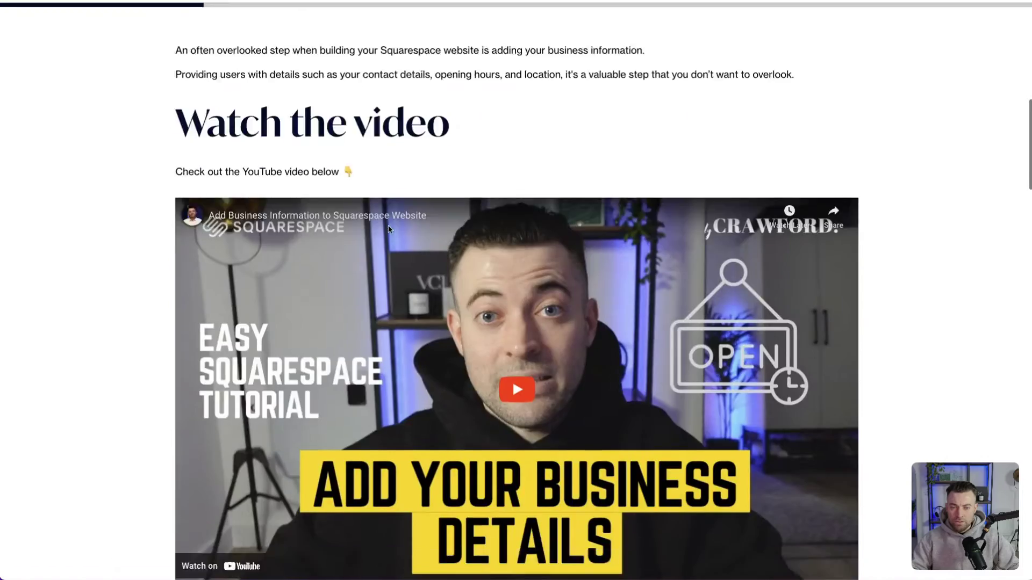
scroll(389, 229, down, 20)
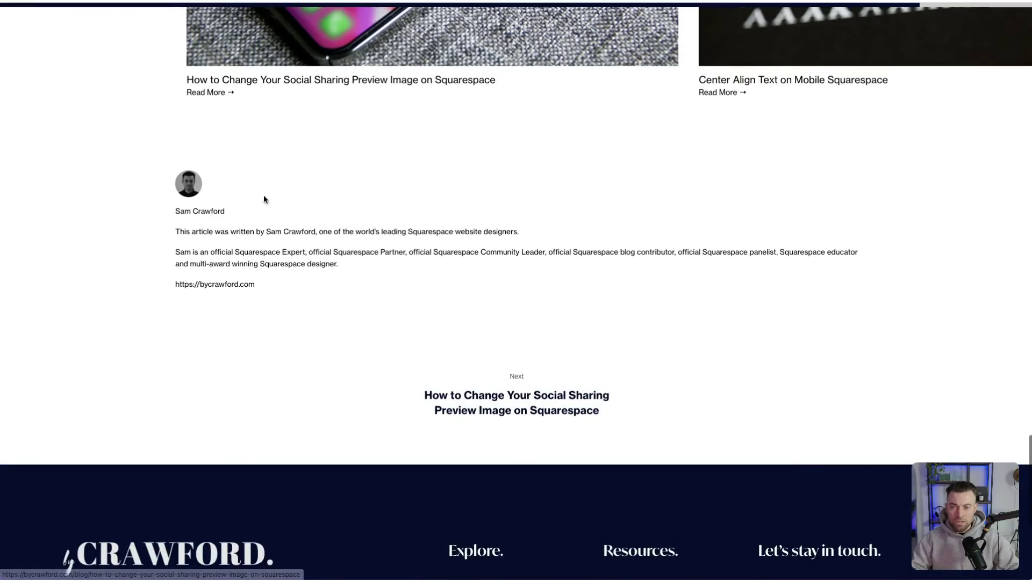
drag(161, 168, 338, 264)
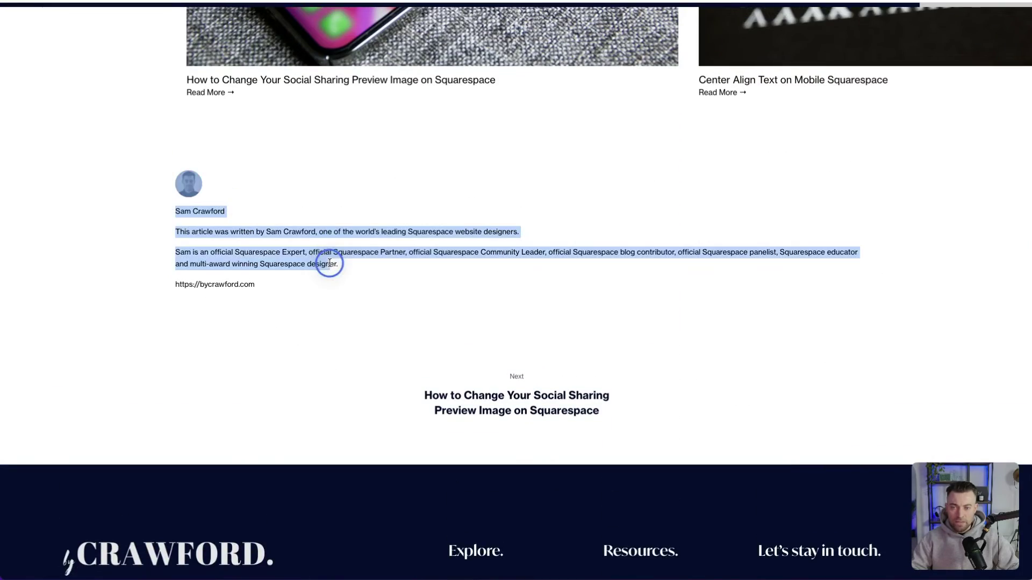
click(340, 309)
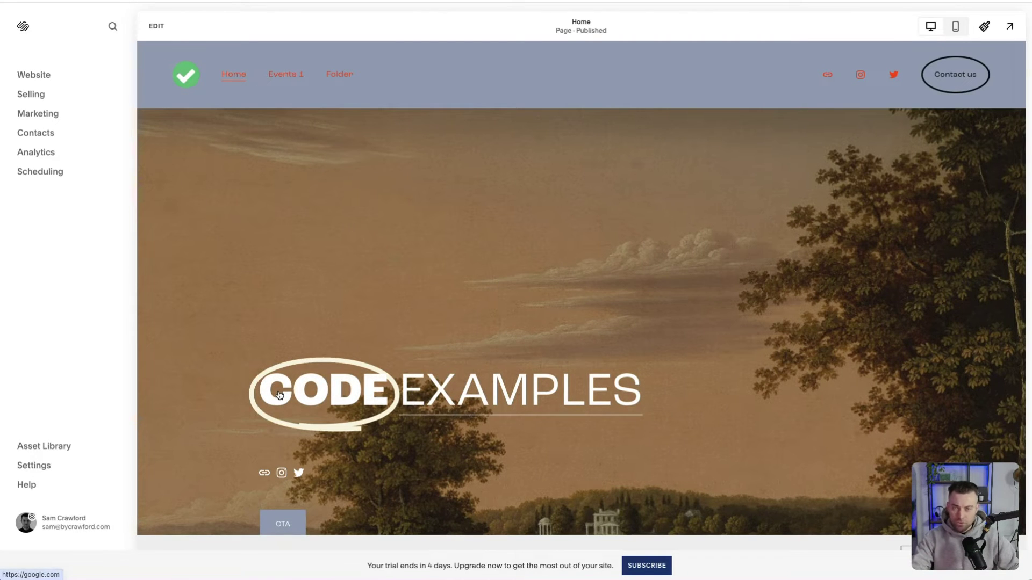
- Go to Settings > Permissions & Ownership
click(35, 466)
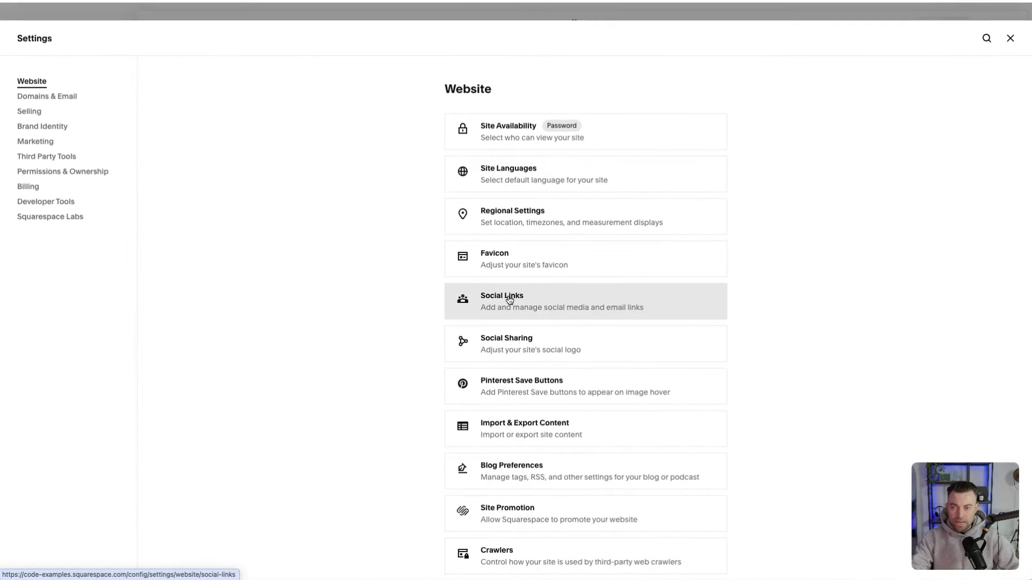
click(91, 173)
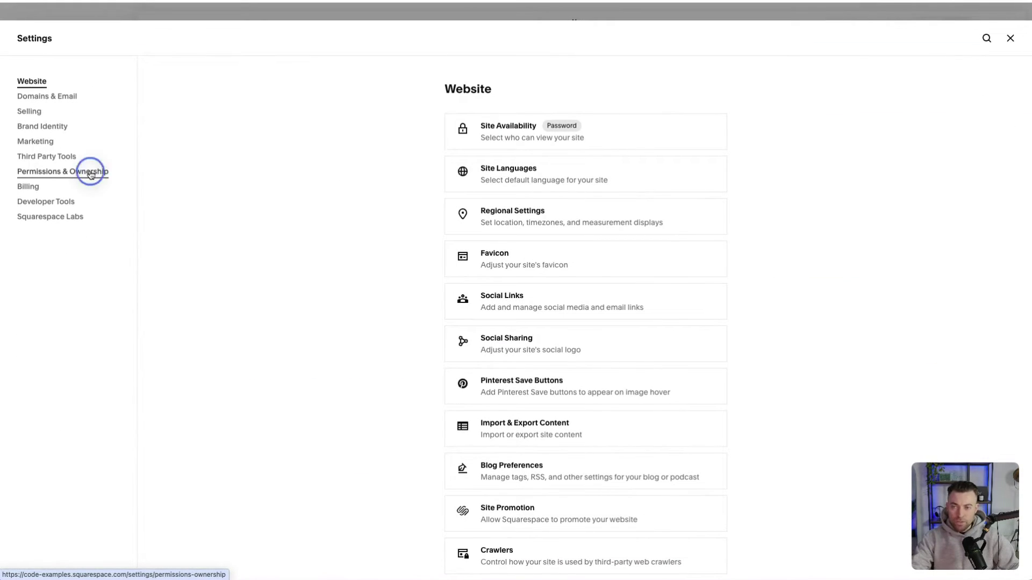
click(571, 148)
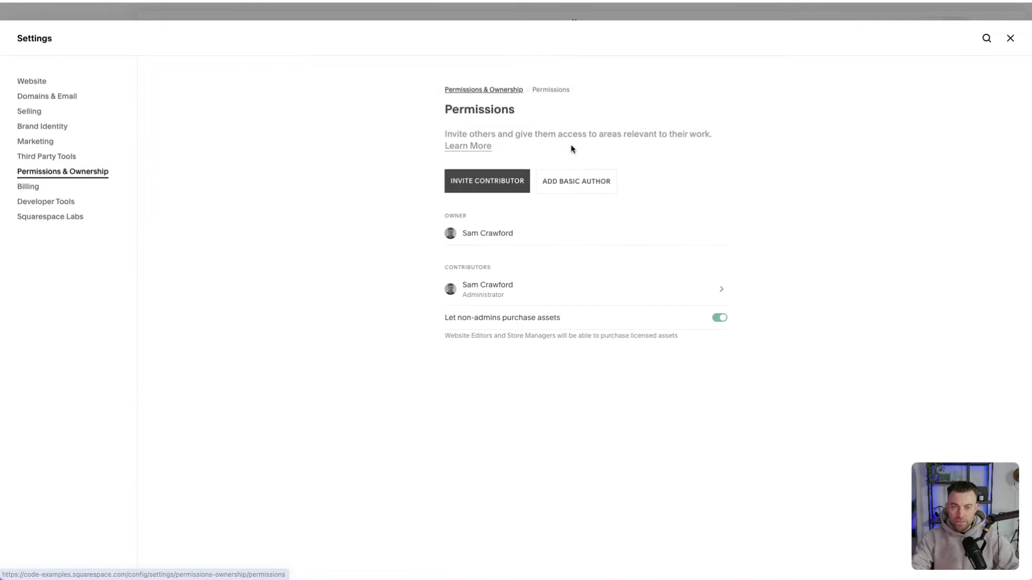
- Add a basic author with a photo, display name, first and last name and website, and save it
click(581, 194)
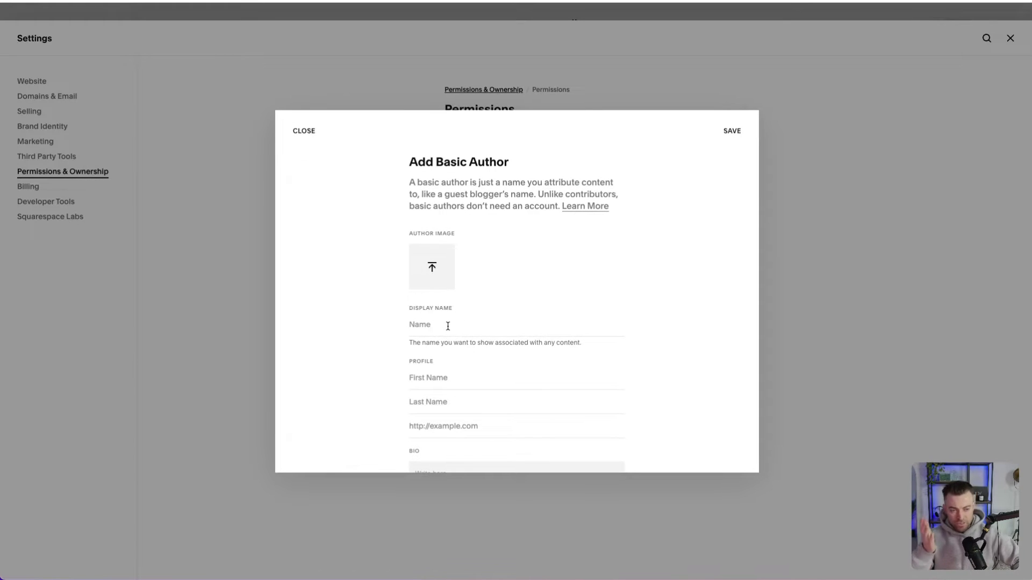
scroll(449, 344, down, 1)
scroll(446, 362, down, 1)
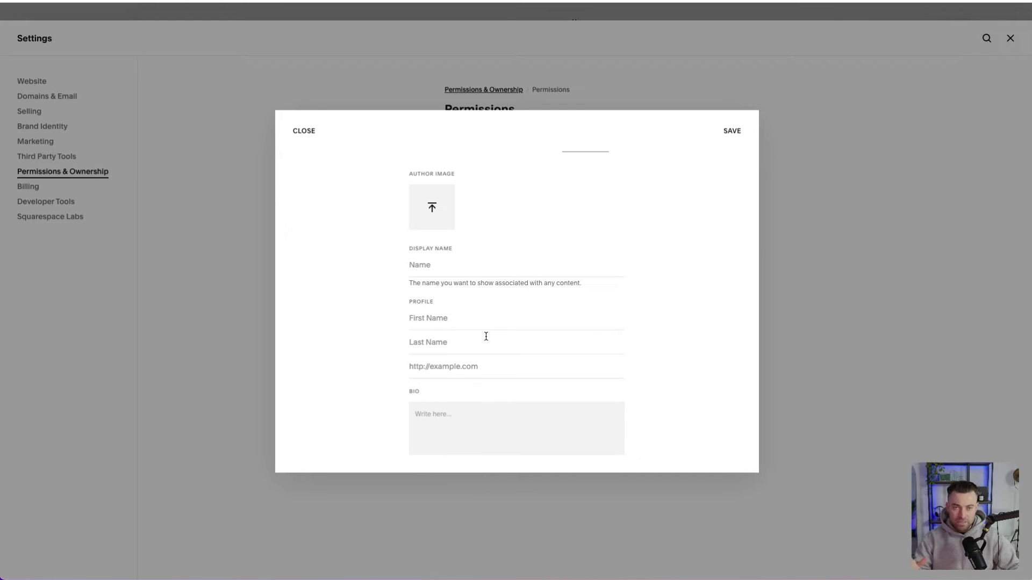
click(455, 307)
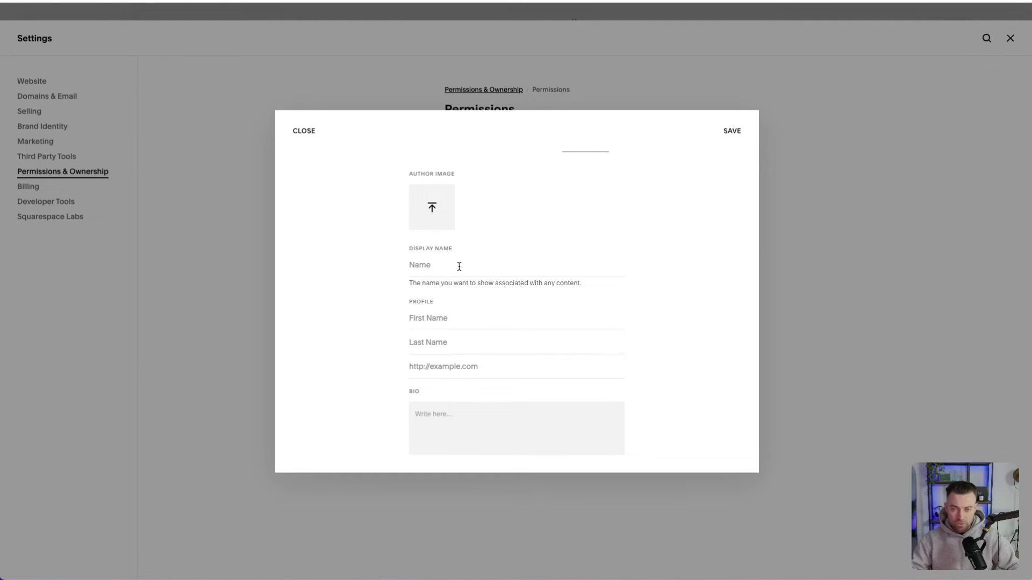
scroll(444, 247, up, 1)
click(440, 280)
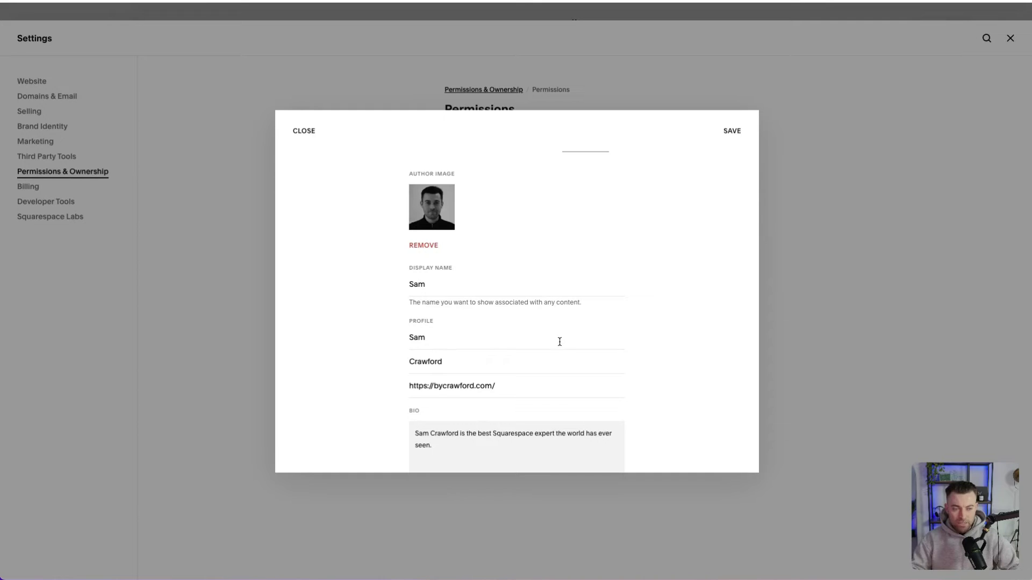
scroll(560, 342, down, 1)
scroll(560, 342, up, 3)
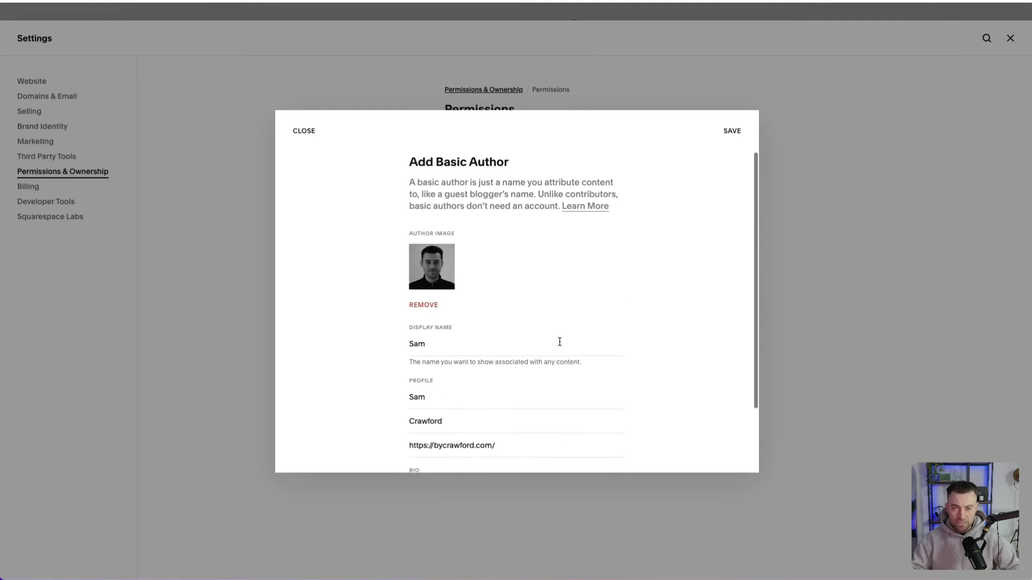
click(729, 136)
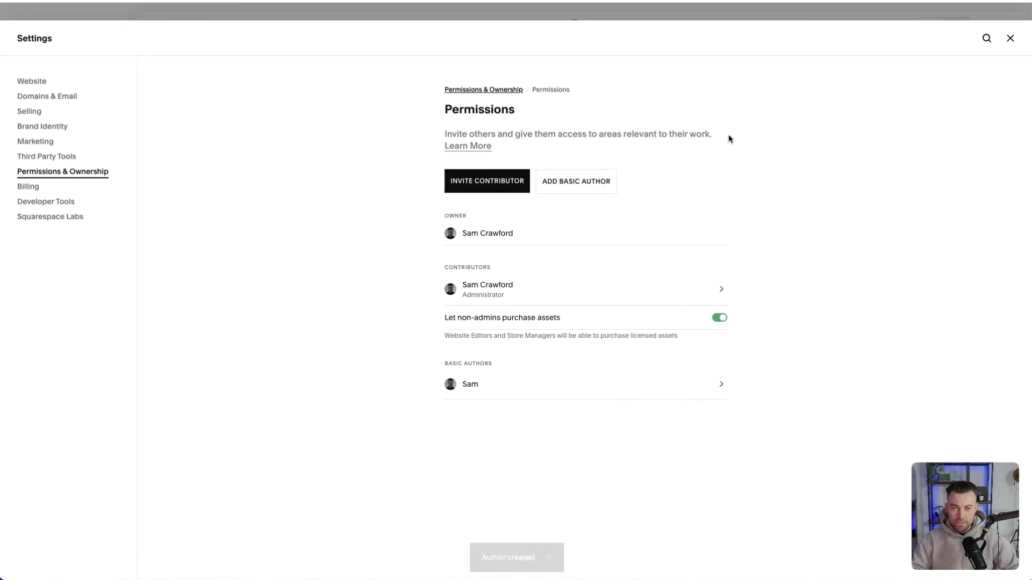
- Leave Settings and open Blog 1 from the Website pages list
click(44, 84)
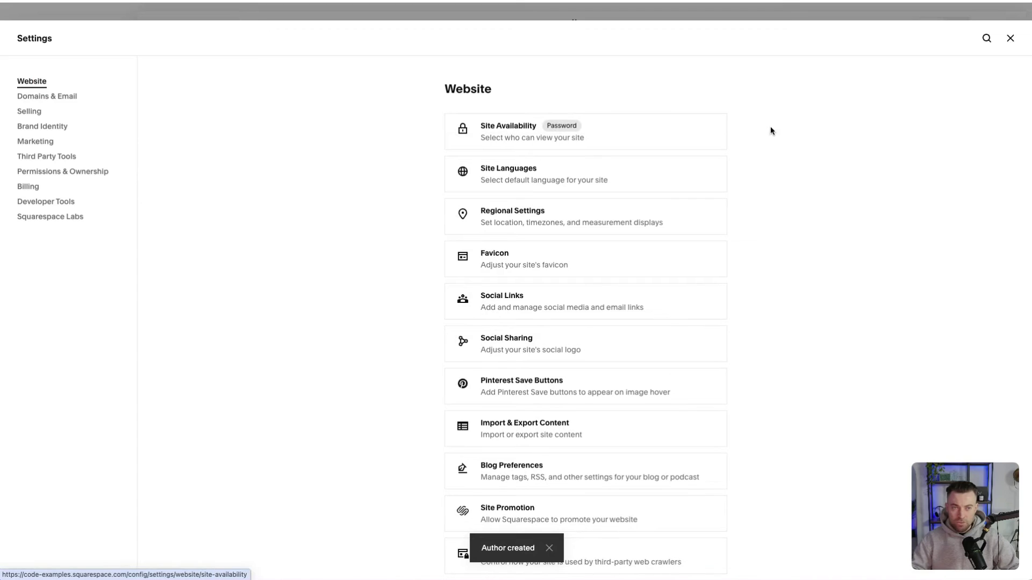
click(1010, 38)
click(33, 74)
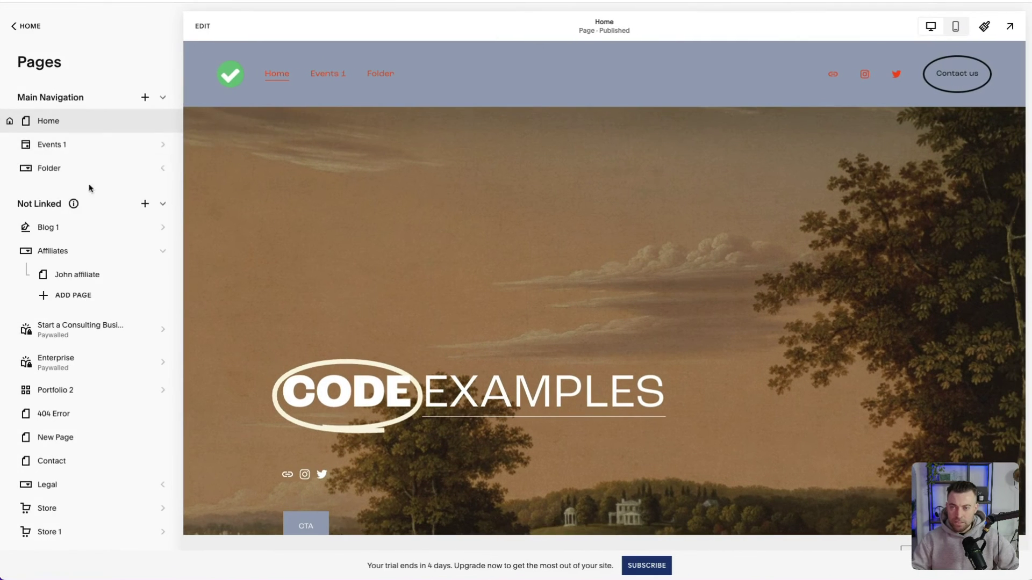
click(69, 230)
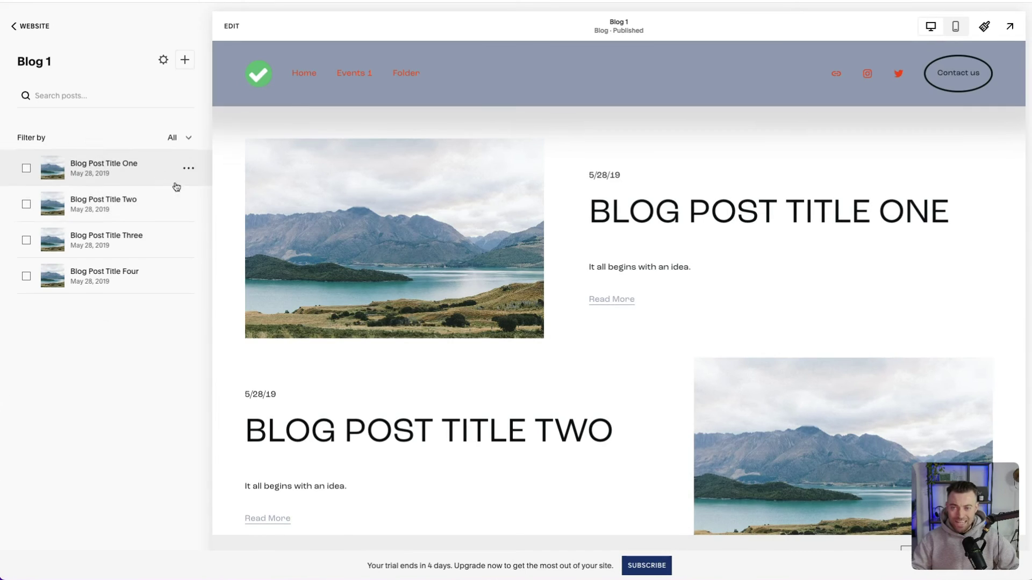
- Preview Blog Post Title Two and highlight its existing author name and bio
click(92, 204)
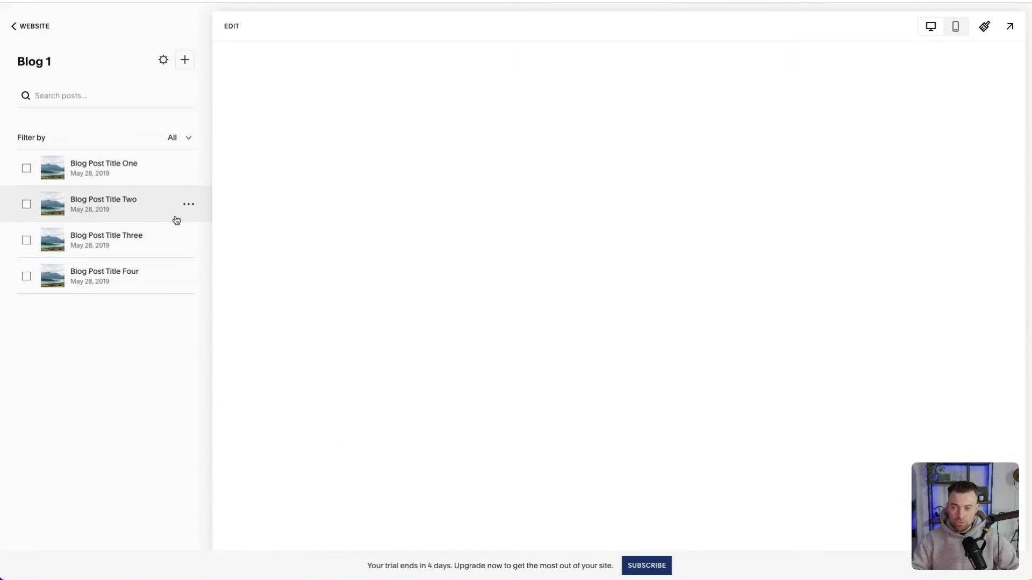
scroll(564, 349, down, 10)
scroll(593, 222, up, 2)
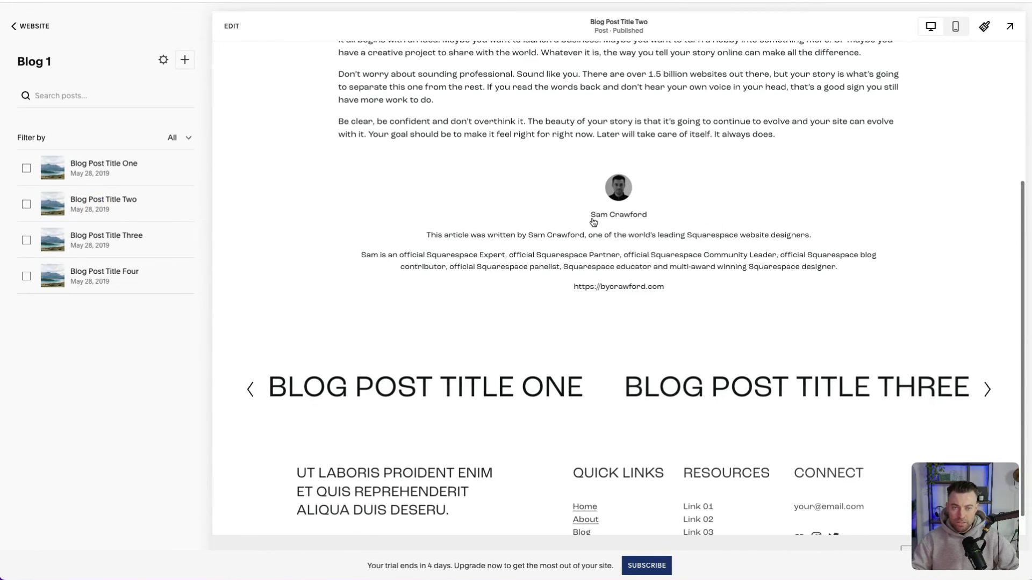
drag(560, 177, 714, 299)
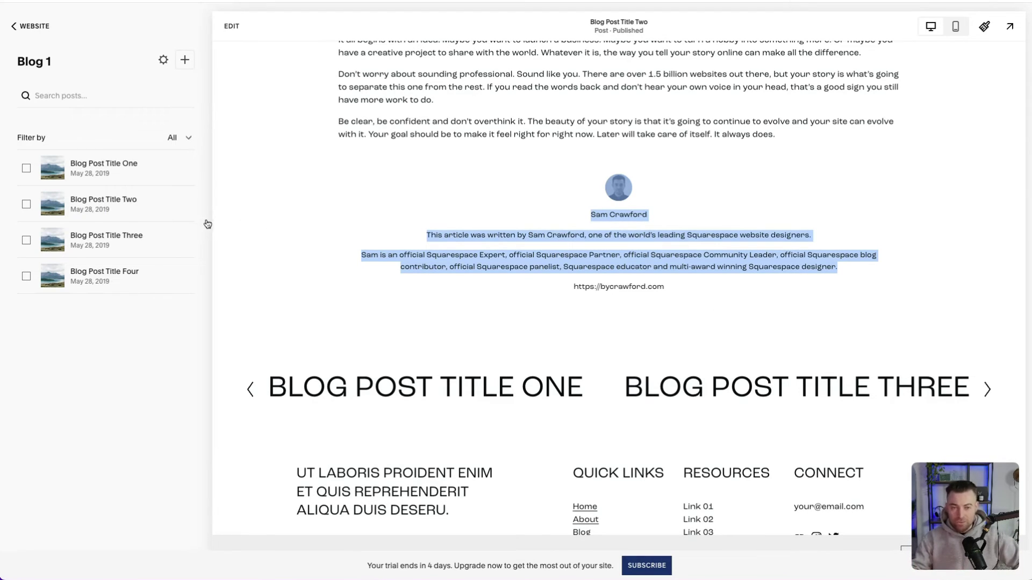
mouse_move(187, 209)
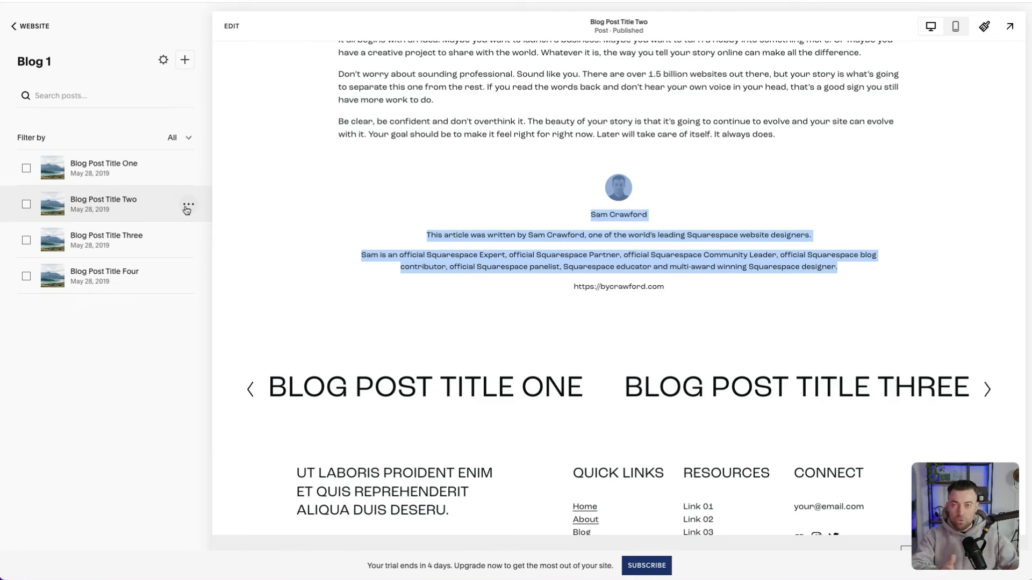
click(188, 207)
- In Blog Post Title Two's settings, pick the new basic author as Author and save
click(188, 230)
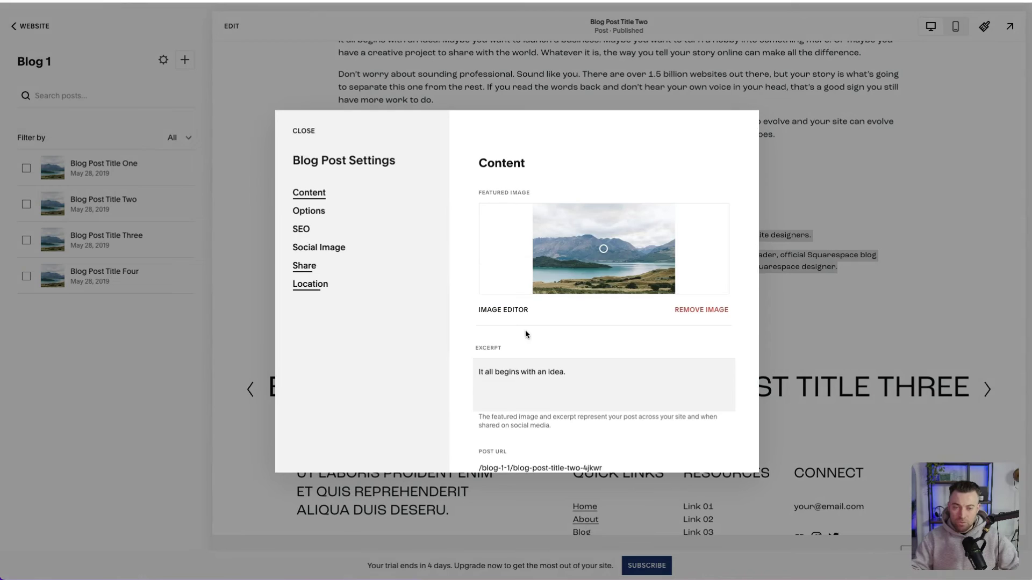
scroll(525, 330, down, 6)
click(525, 295)
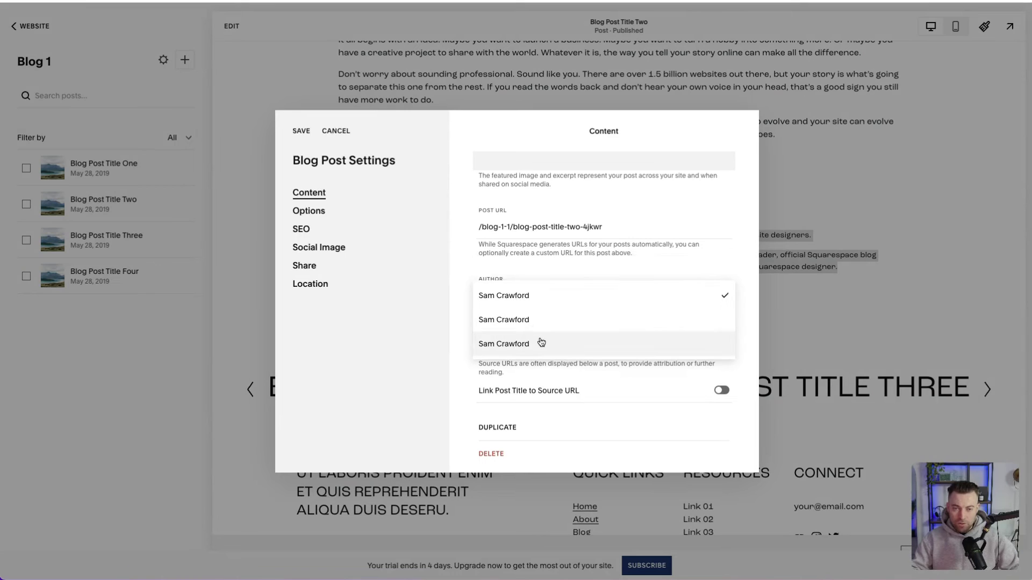
click(539, 339)
click(301, 131)
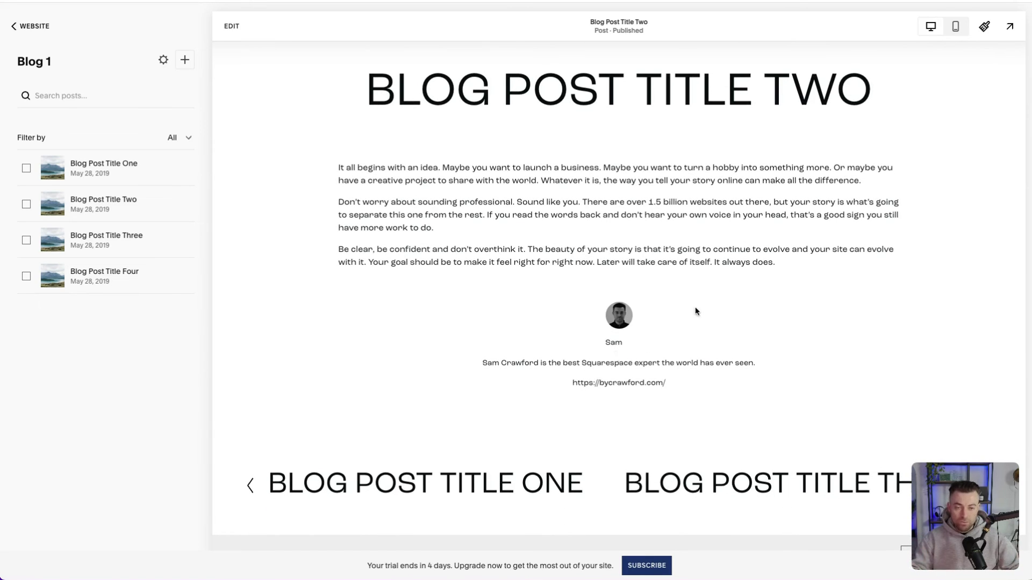
drag(485, 360, 771, 376)
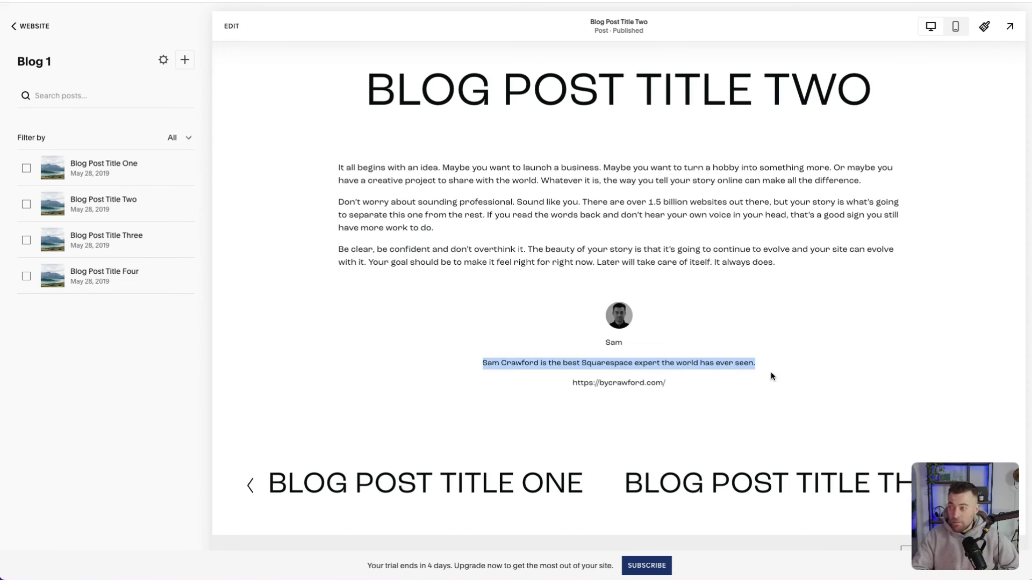
click(811, 424)
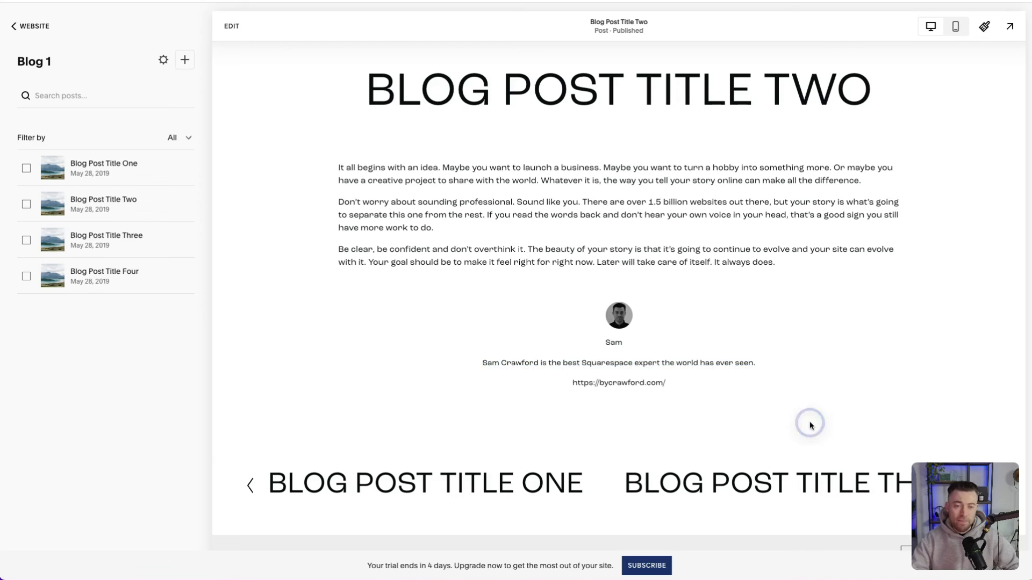
click(584, 374)
drag(583, 375, 675, 383)
click(686, 386)
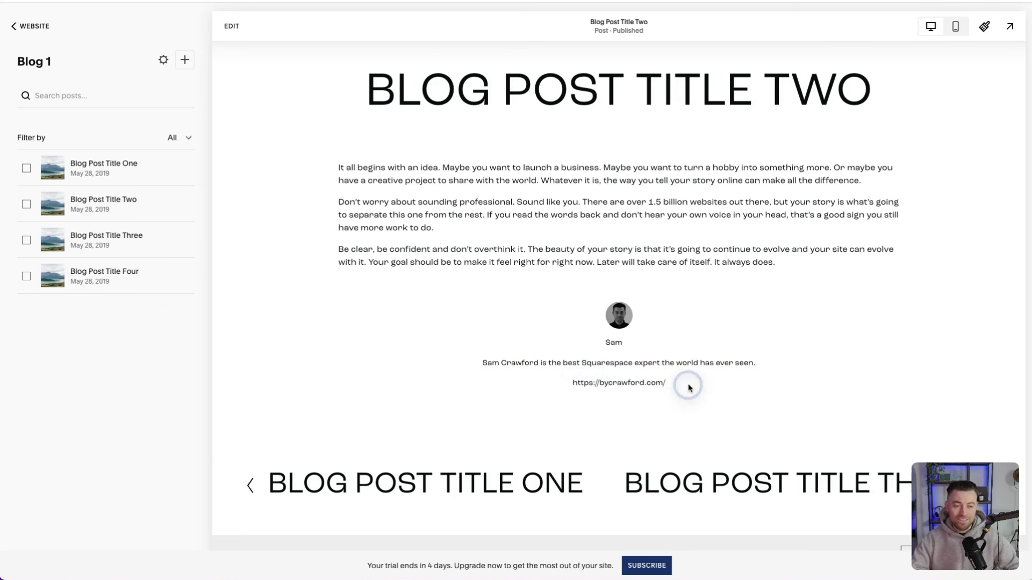